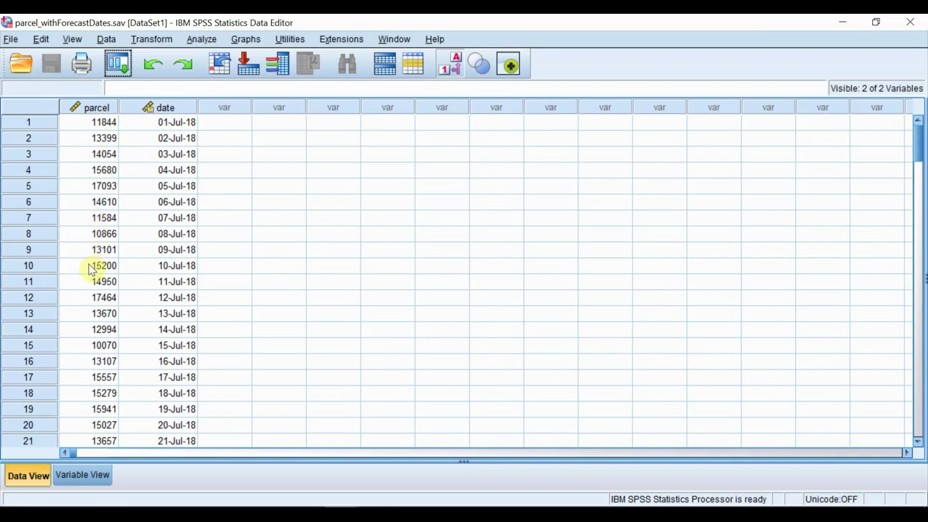
- Build a Simple Line chart in Chart Builder with parcel on the Y-axis and date on the X-axis
click(245, 40)
click(246, 59)
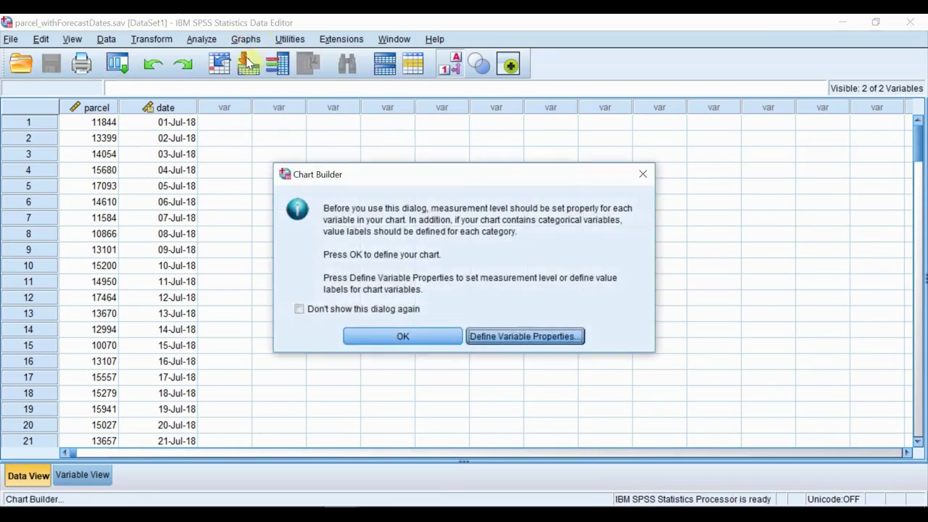
click(400, 335)
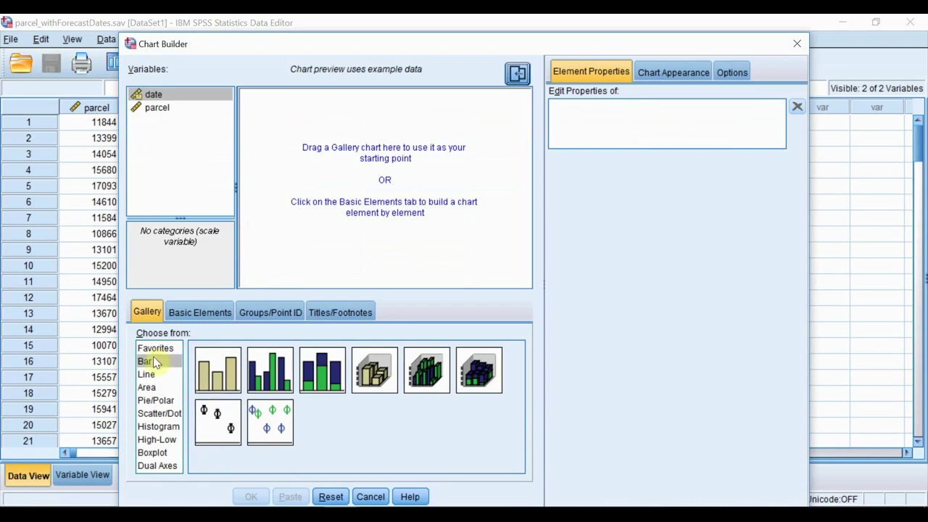
click(163, 376)
drag(231, 361, 313, 161)
drag(166, 105, 257, 182)
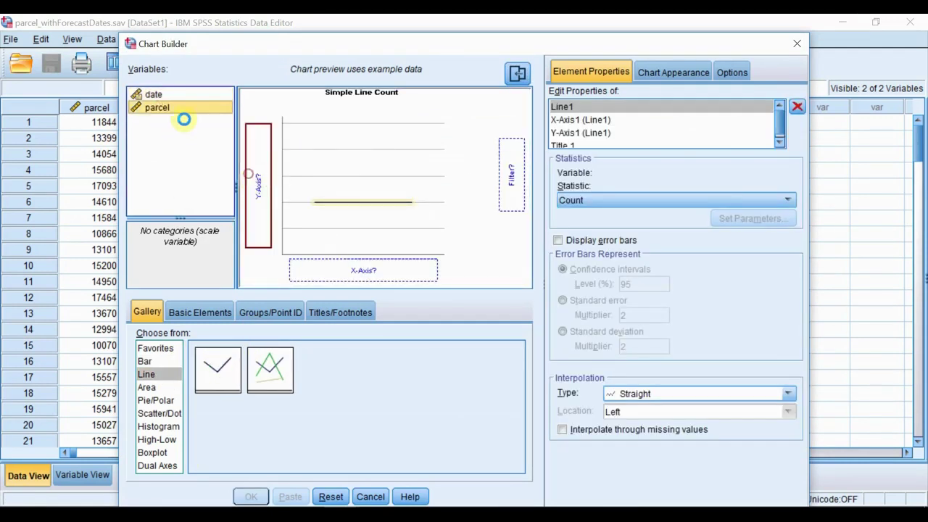
drag(158, 96, 369, 269)
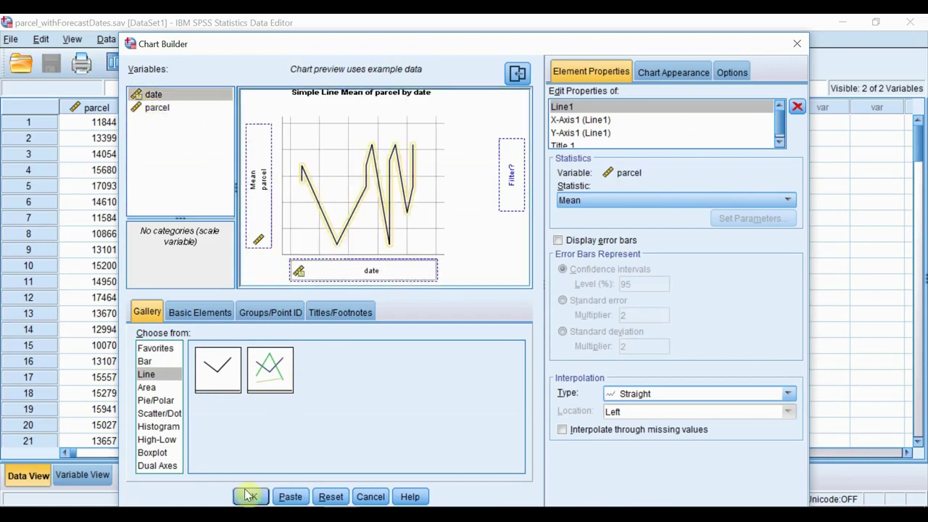
click(247, 497)
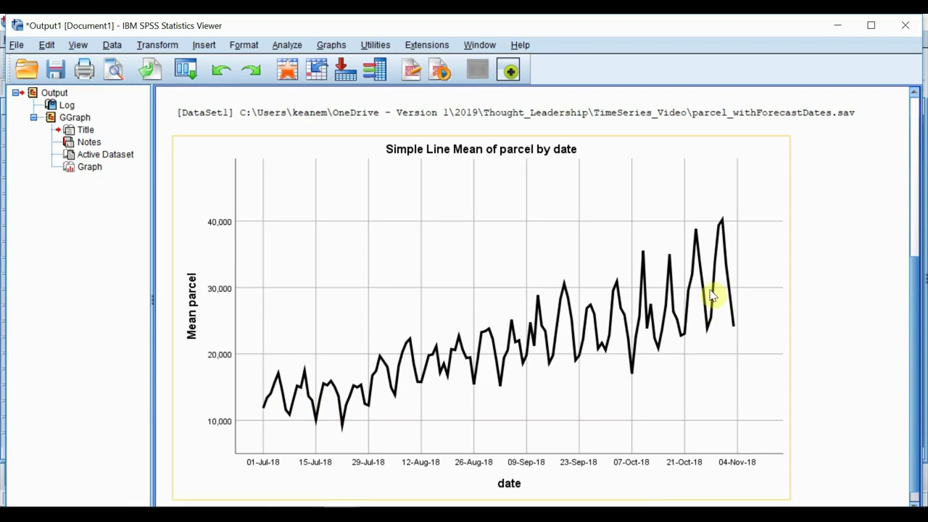
- Open Analyze > Forecasting > Create Traditional Models to launch the Time Series Modeler
click(287, 46)
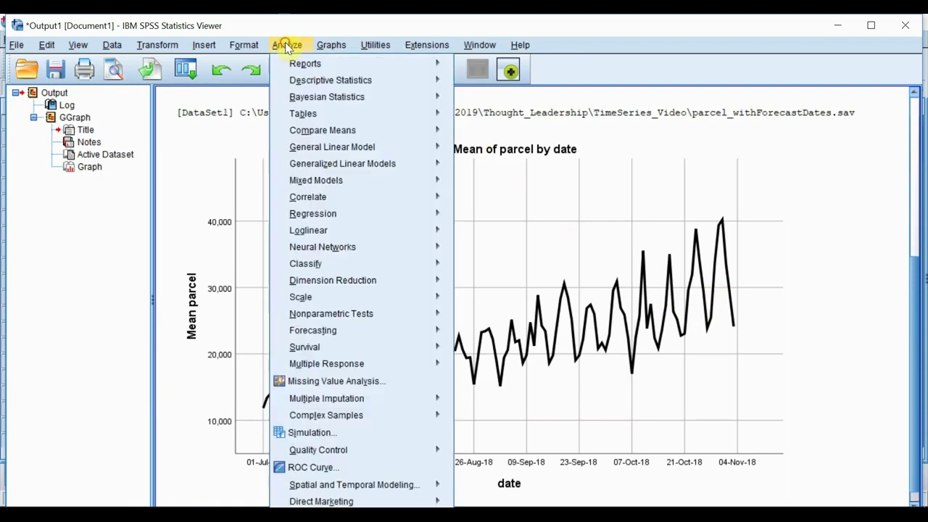
mouse_move(317, 335)
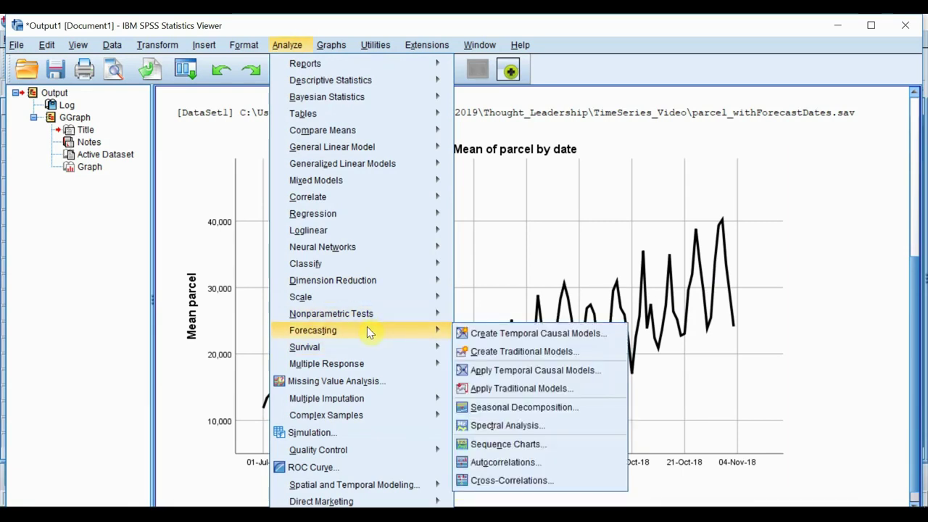
click(492, 352)
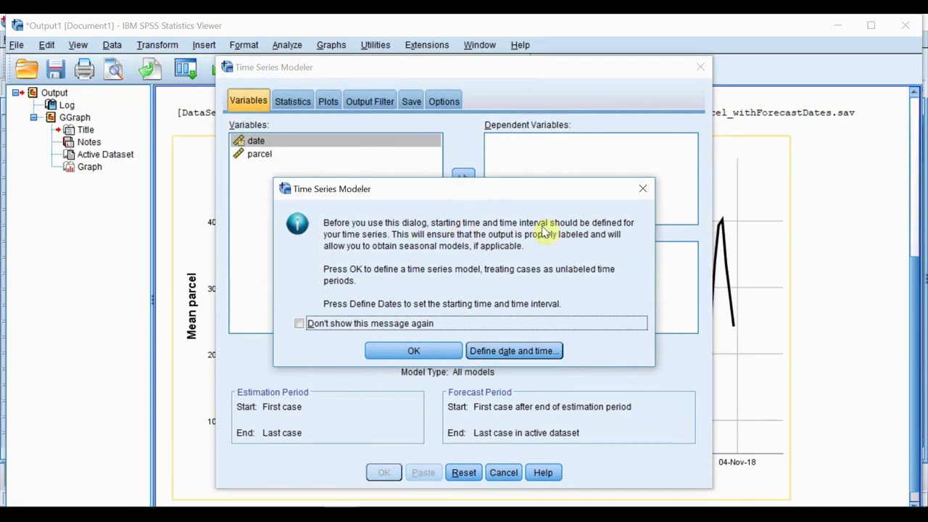
- Define the case dates as Weeks, days starting at week 1, day 1
click(512, 351)
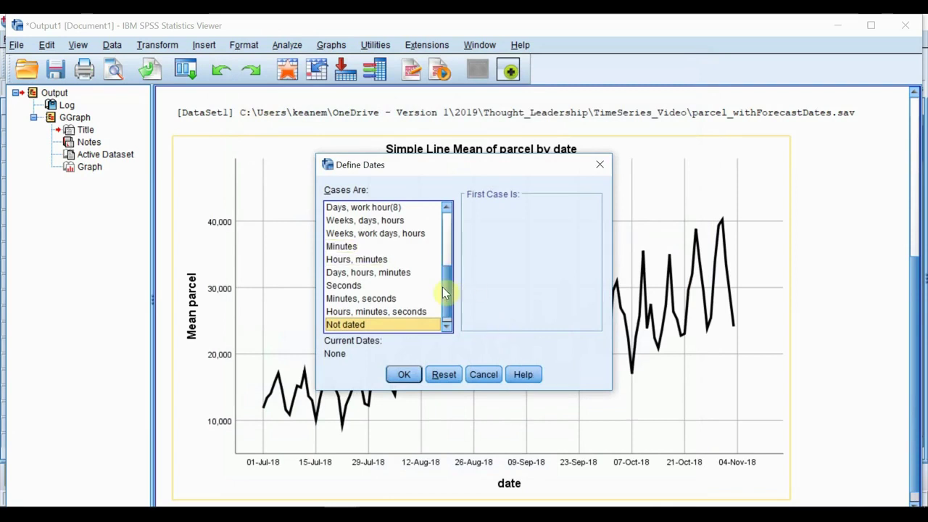
drag(441, 290, 441, 232)
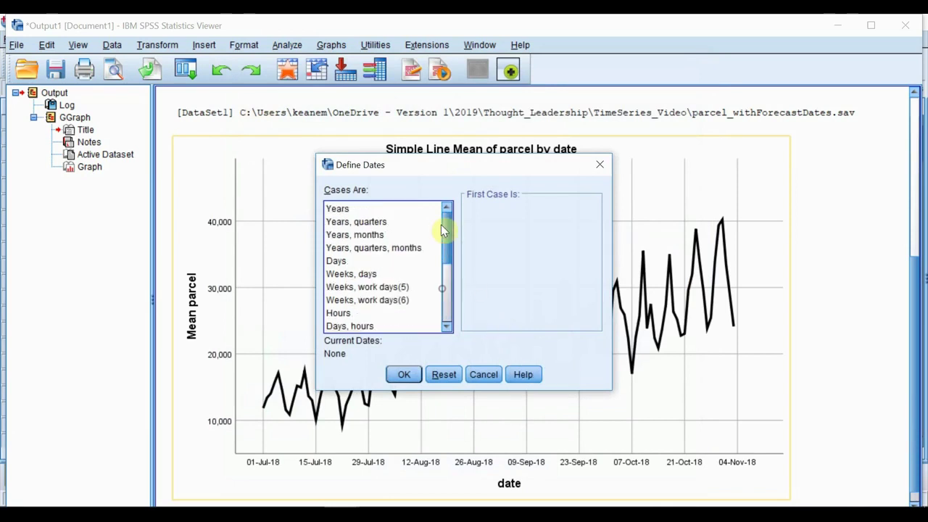
click(367, 275)
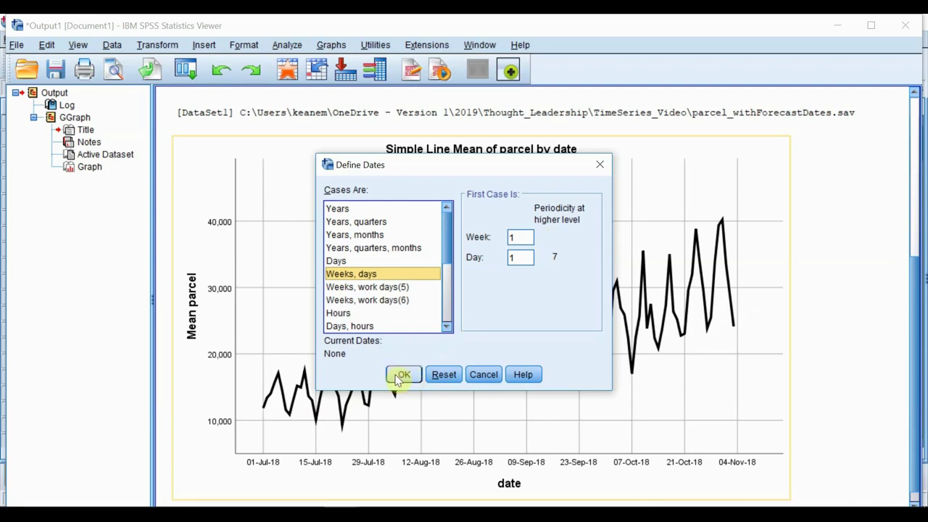
click(400, 375)
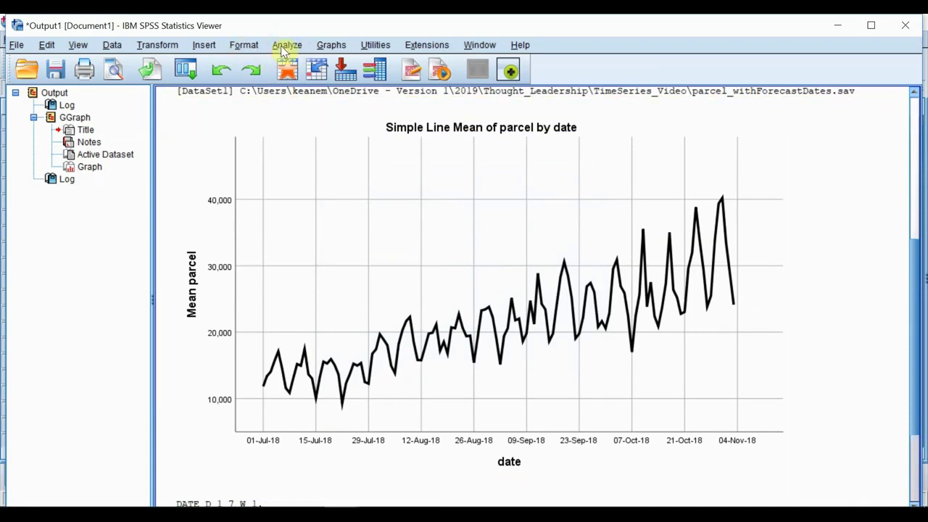
- Reopen the Time Series Modeler, add parcel as dependent variable, then cancel without running
click(285, 48)
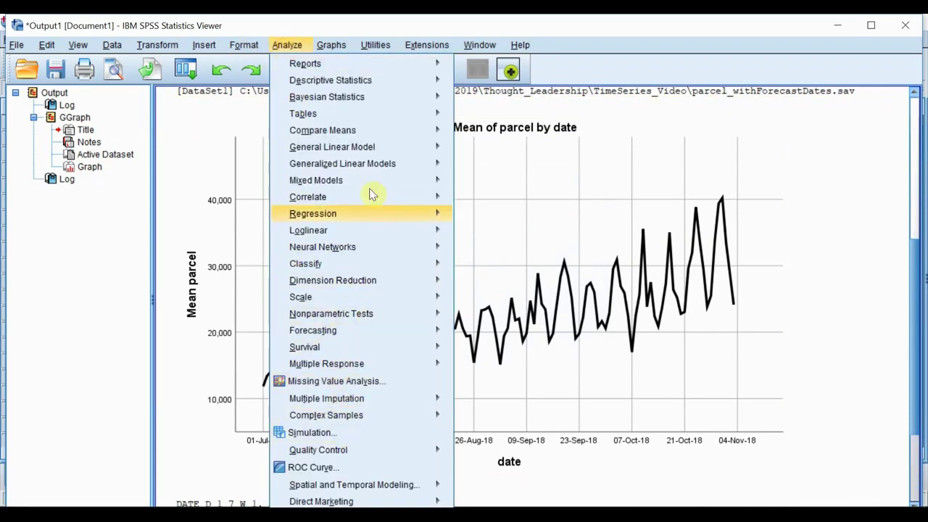
key(Right)
click(287, 46)
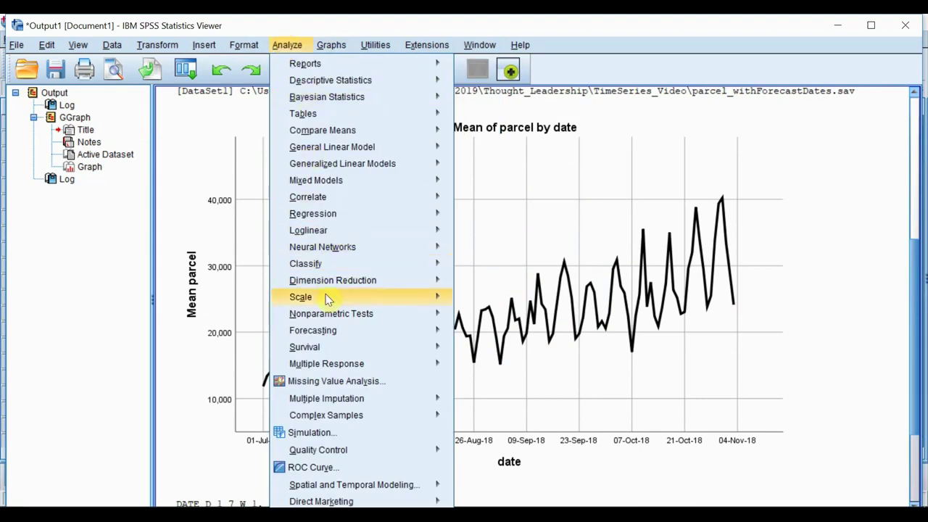
mouse_move(406, 332)
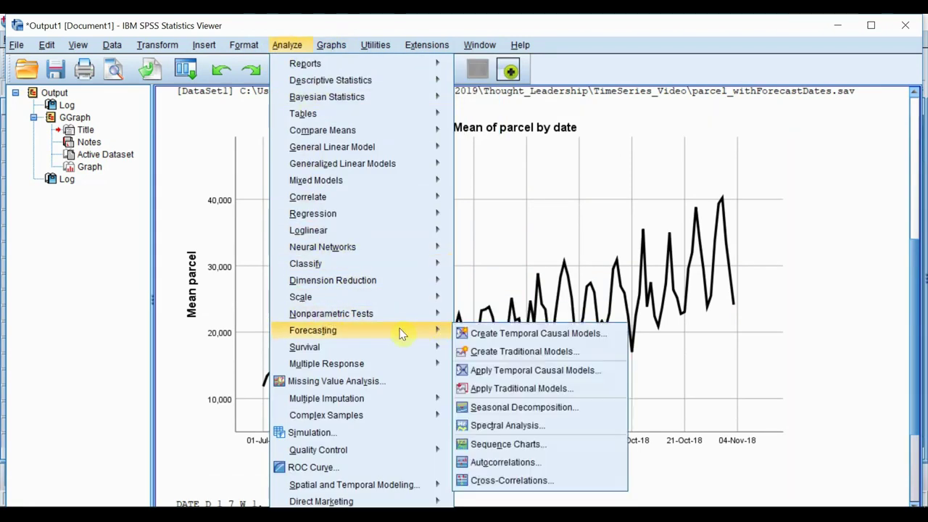
click(498, 352)
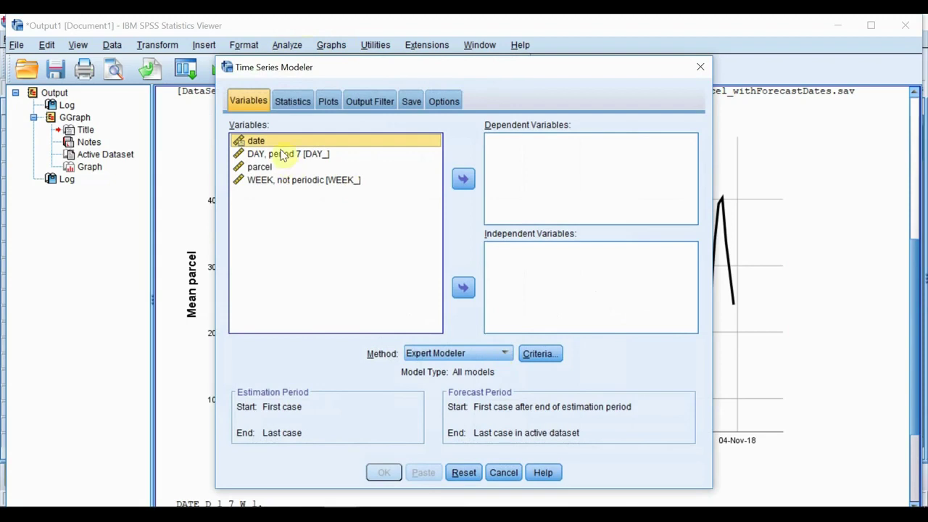
click(265, 168)
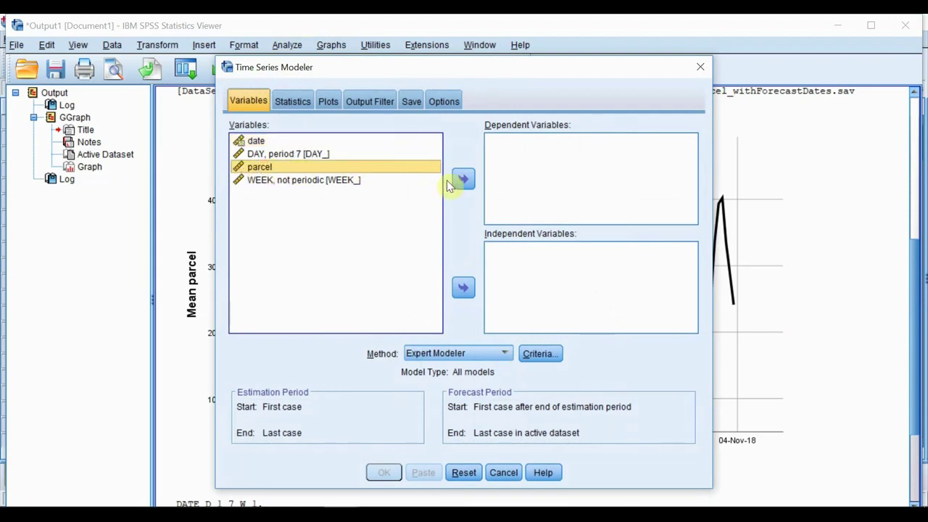
click(468, 180)
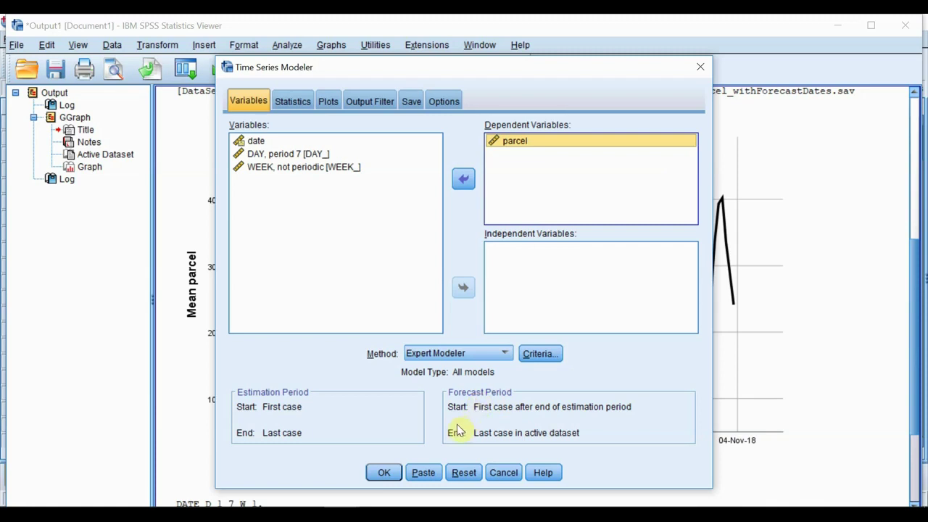
click(504, 475)
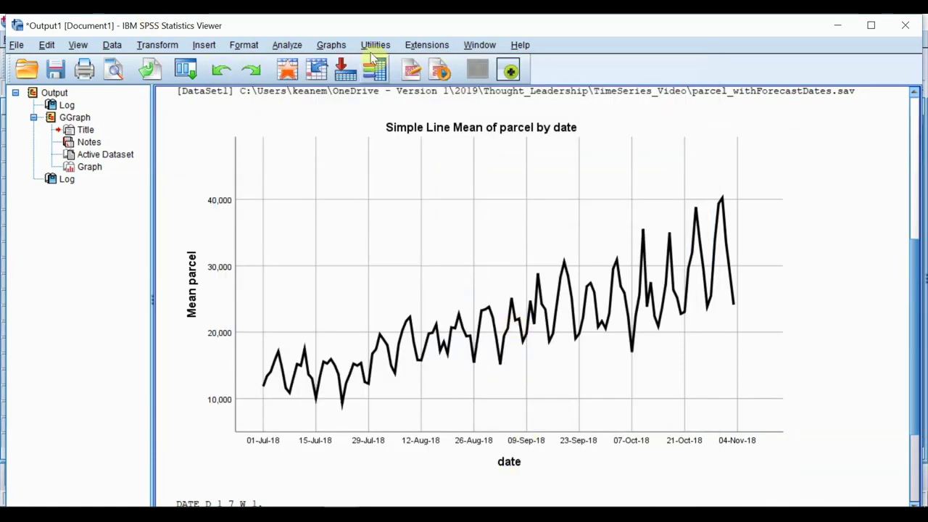
- Switch to the parcel_withForecastDates.sav Data Editor and scroll down to the empty 04–17 Nov rows
click(481, 44)
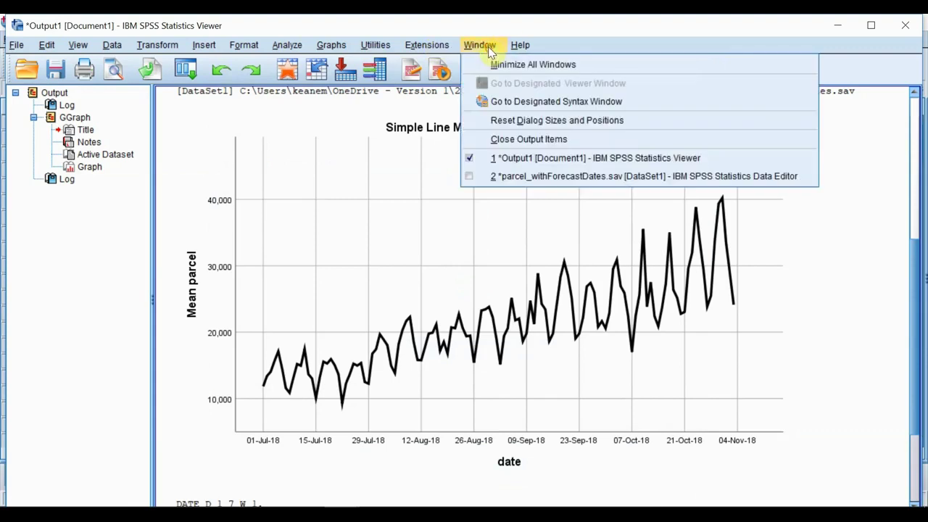
click(520, 176)
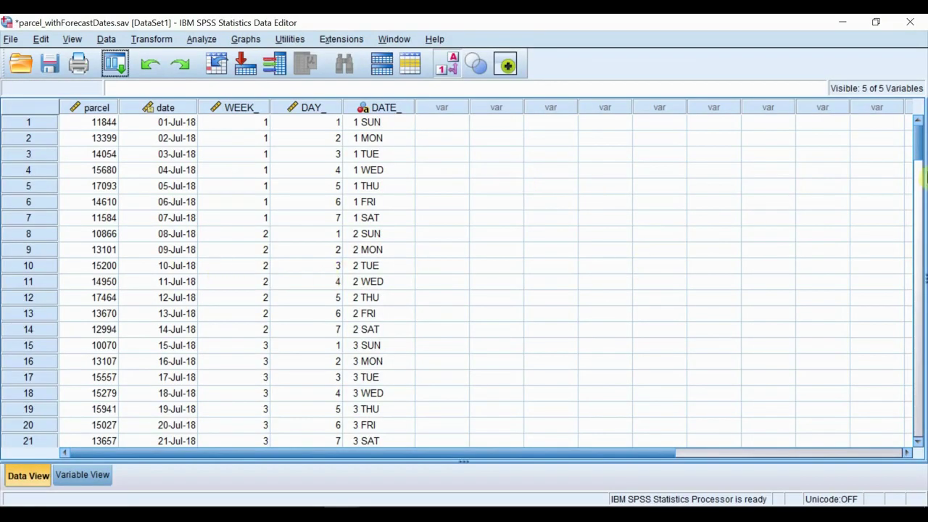
drag(917, 134, 922, 347)
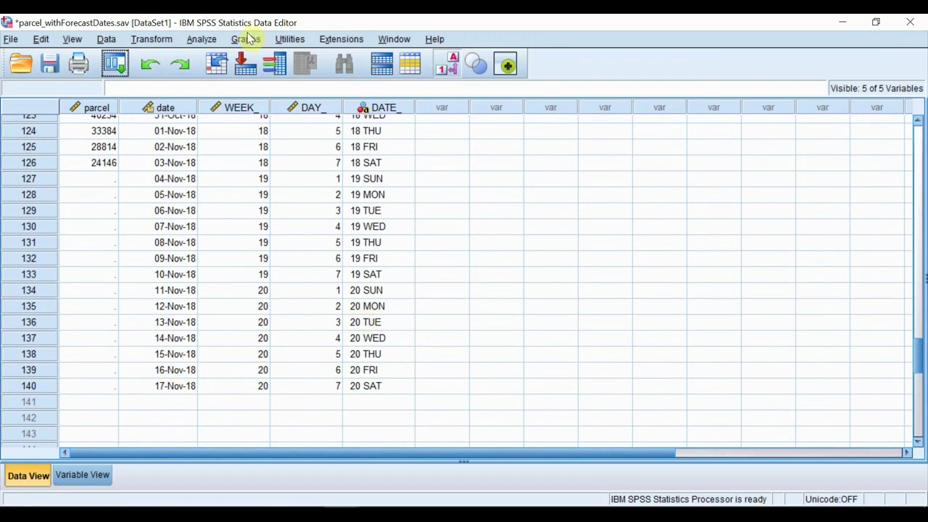
click(120, 65)
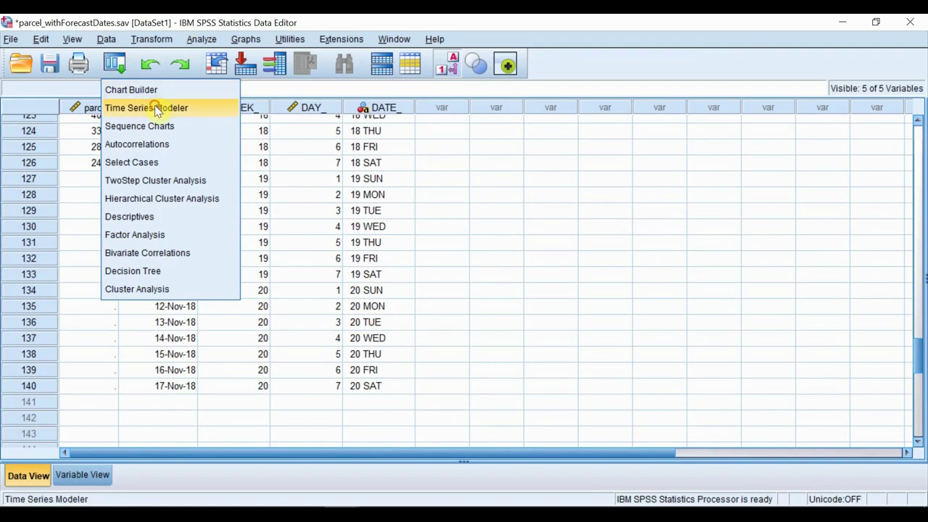
- Recall the Time Series Modeler and set parcel as the dependent variable
click(156, 108)
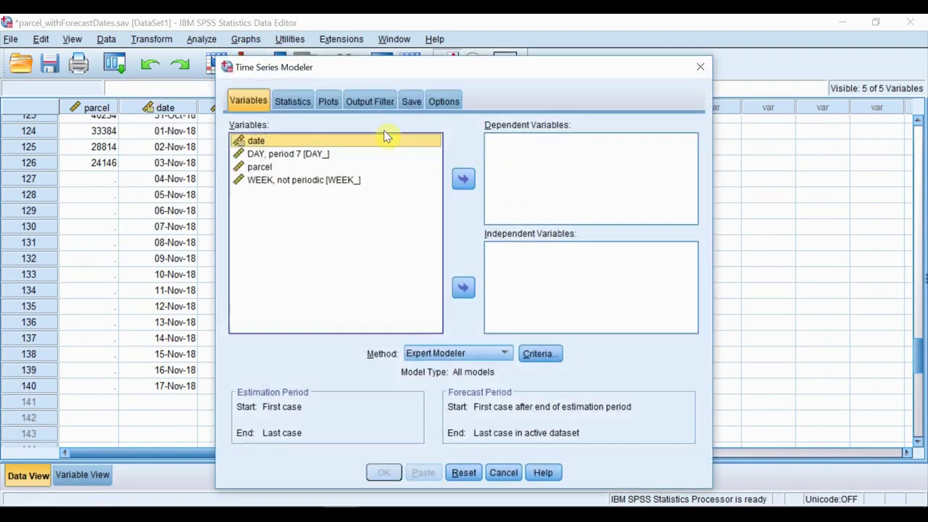
click(266, 168)
click(463, 180)
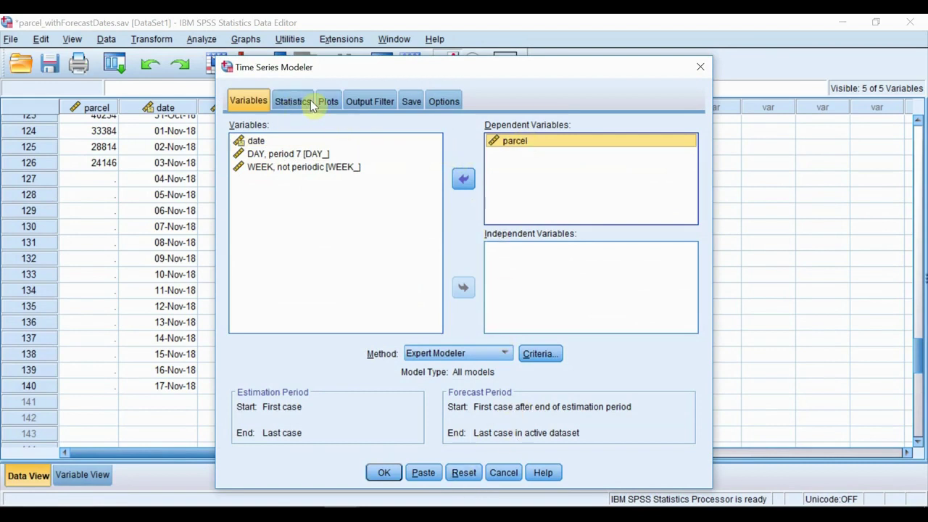
- Save Predicted values, LCL and UCL as new variables and run the forecast
click(410, 103)
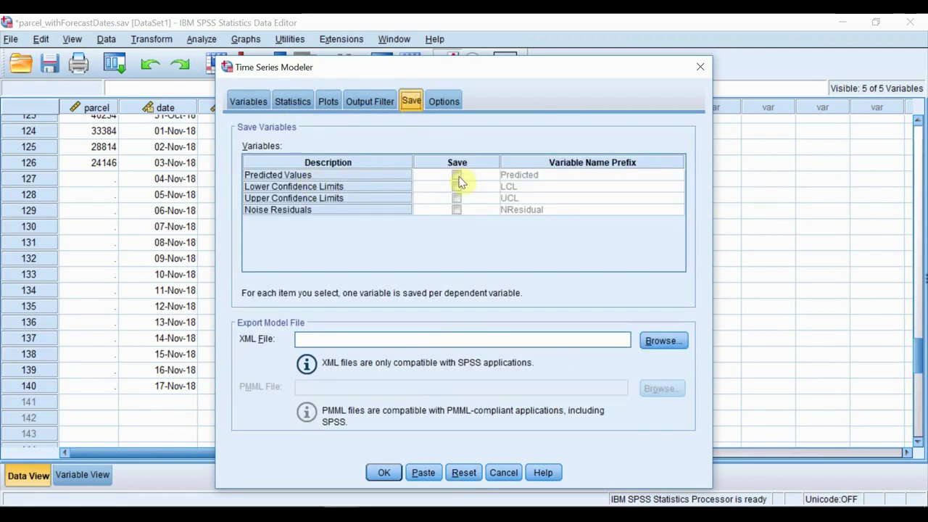
click(457, 176)
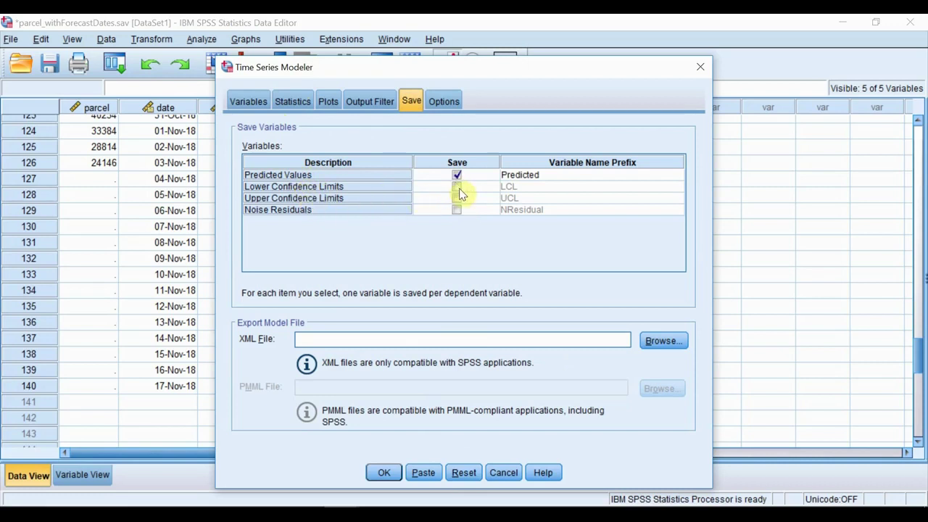
click(456, 186)
click(456, 198)
click(385, 472)
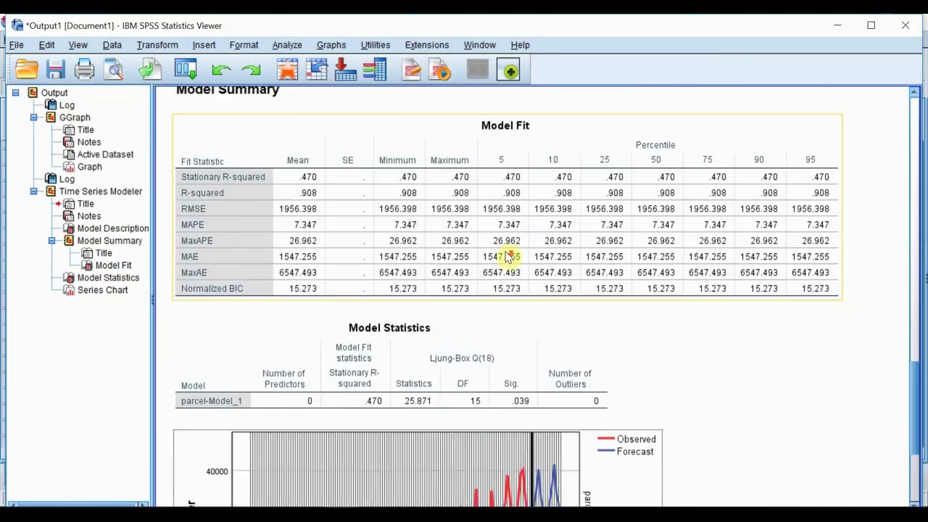
click(512, 252)
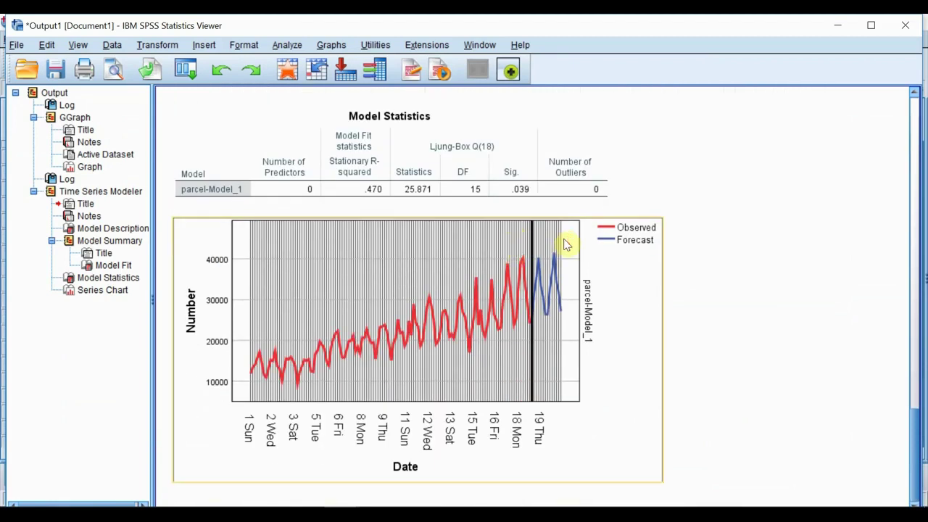
click(738, 313)
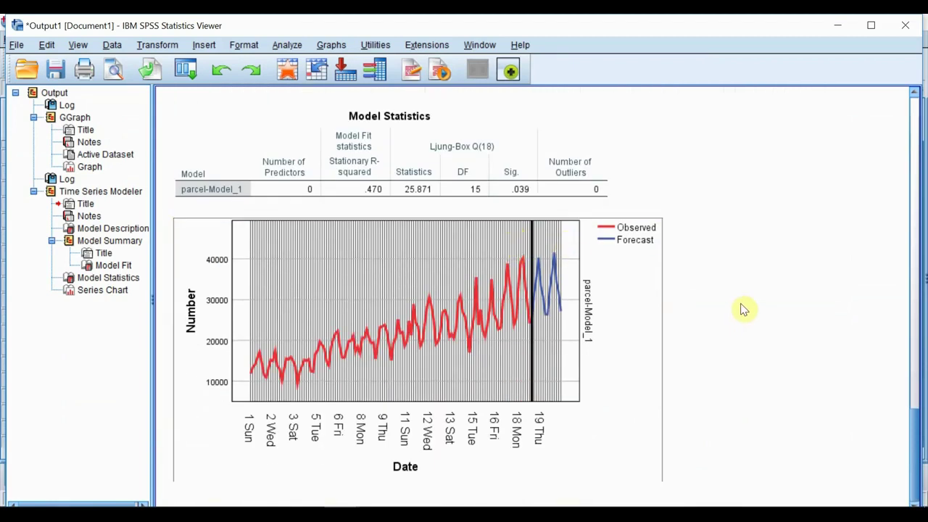
click(431, 356)
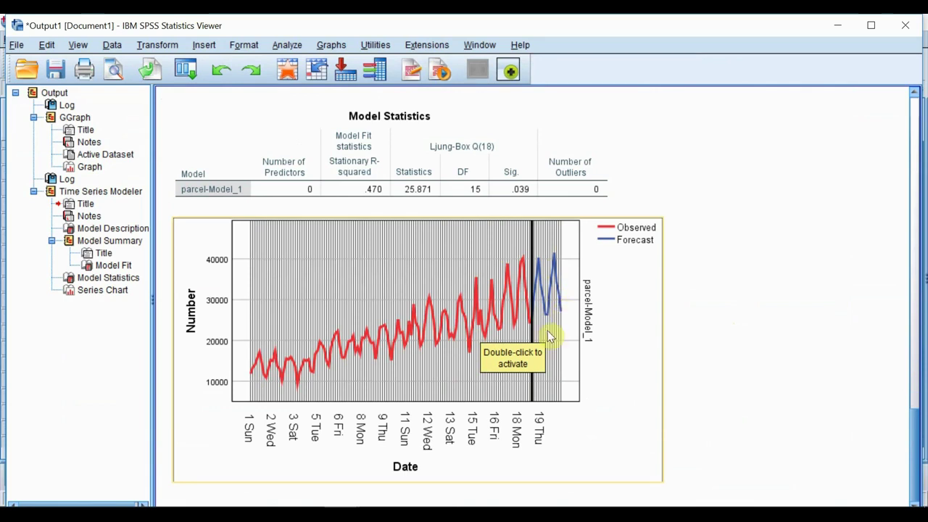
click(479, 45)
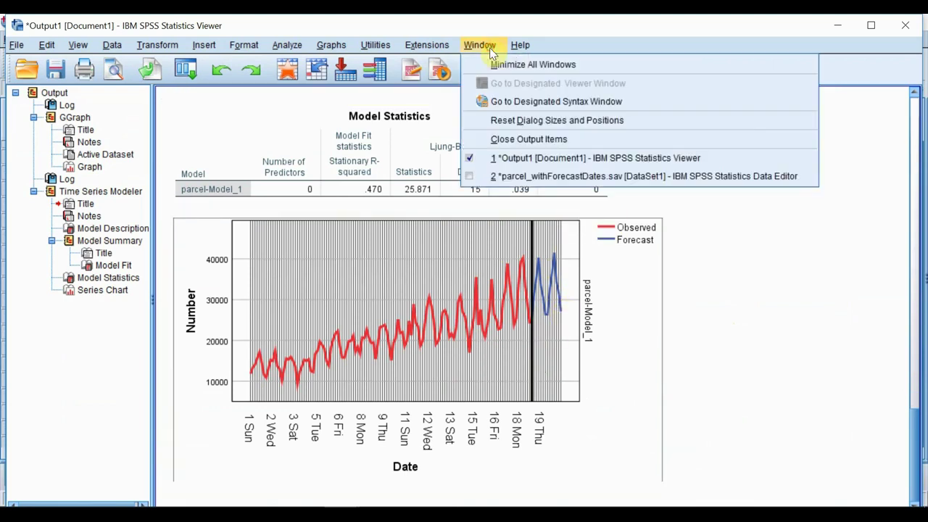
- Return to the parcel_withForecastDates.sav Data Editor to view the new Predicted, LCL and UCL columns
click(516, 176)
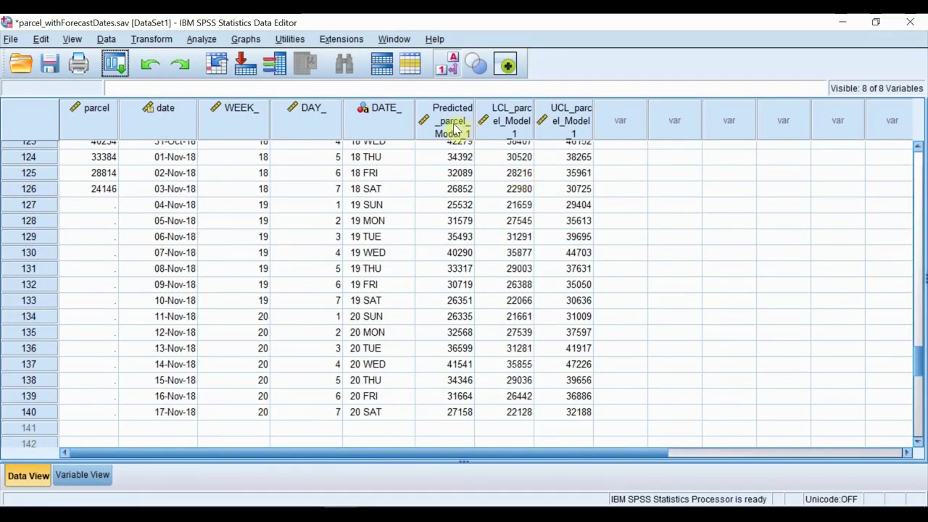